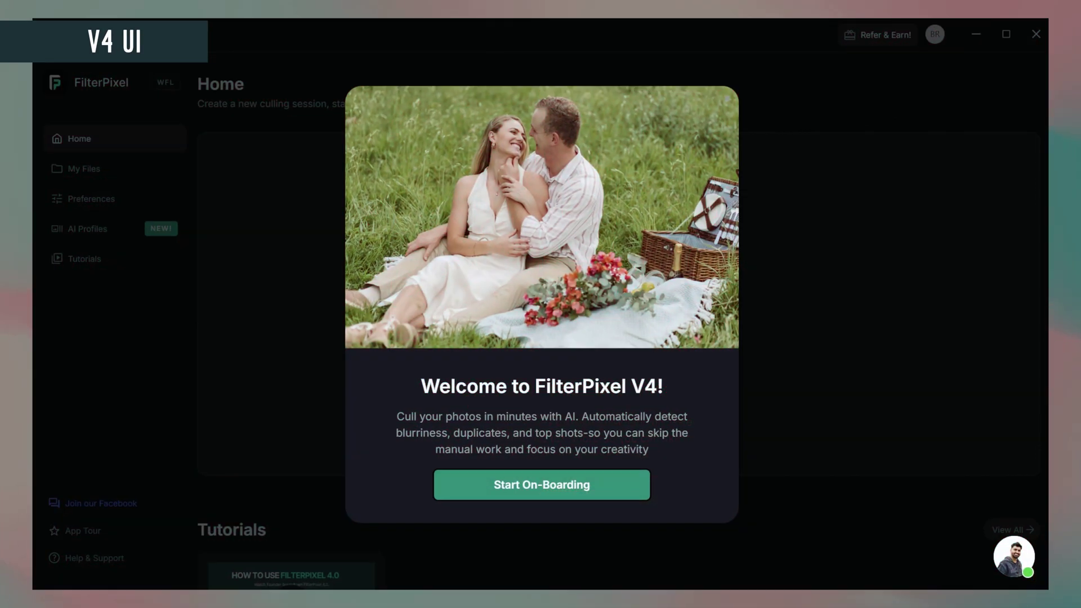
- Complete on-boarding with Star ratings saved as the work preference and dismiss the first-project prompt
left_click(532, 486)
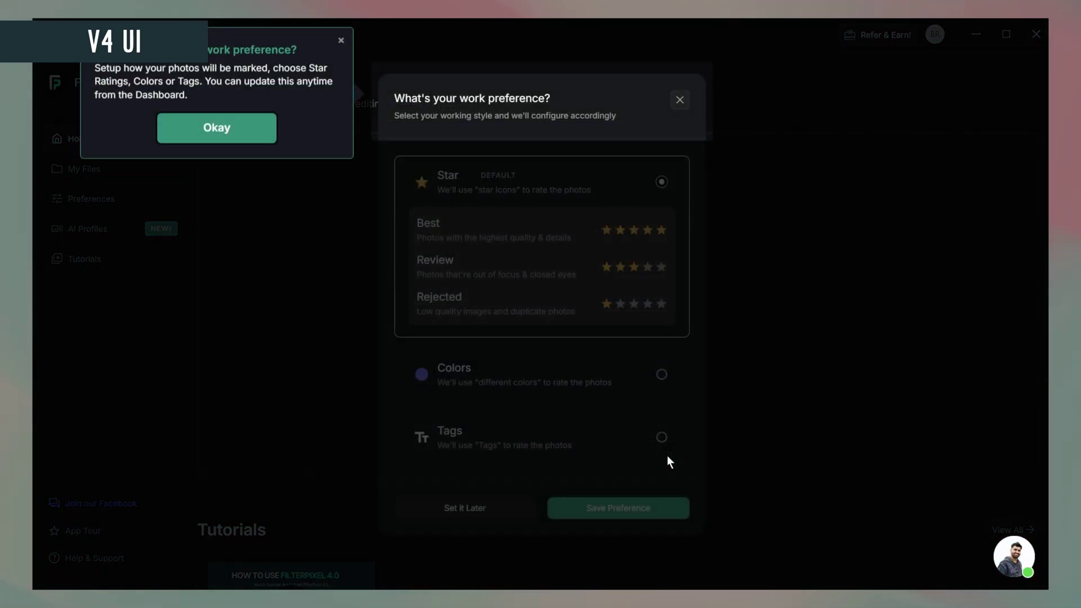
left_click(607, 513)
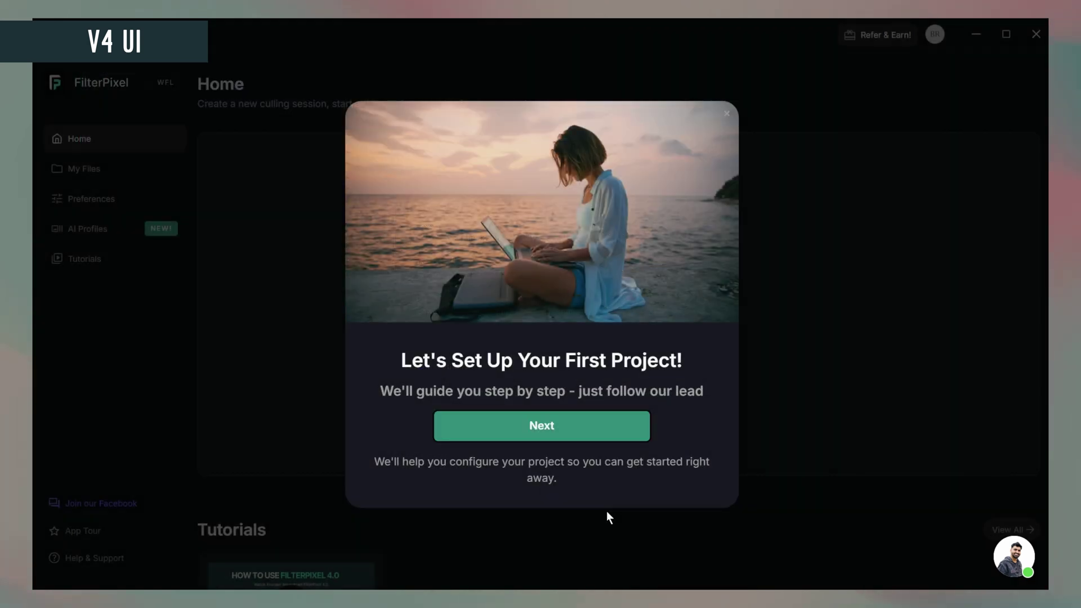
left_click(579, 427)
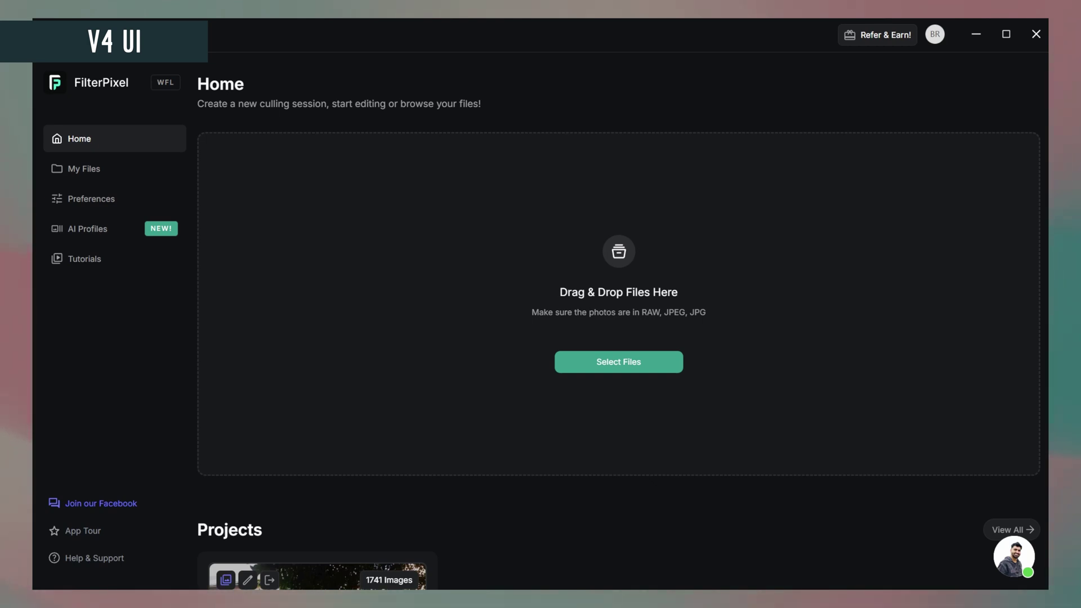
- Browse My Files and AI Profiles, then open Preferences to begin the shortcuts tour
left_click(84, 171)
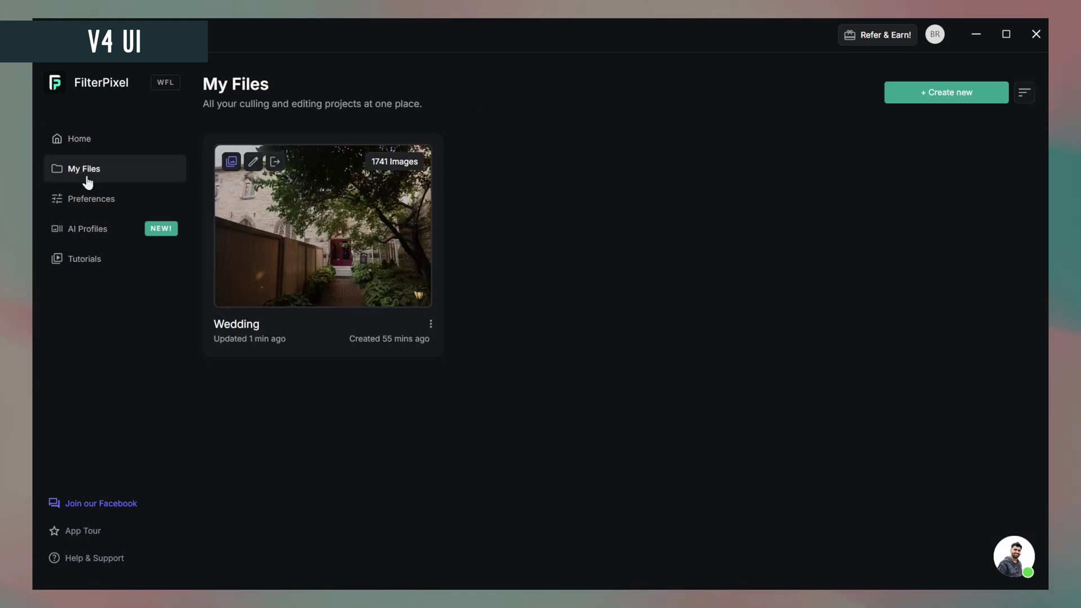
left_click(88, 228)
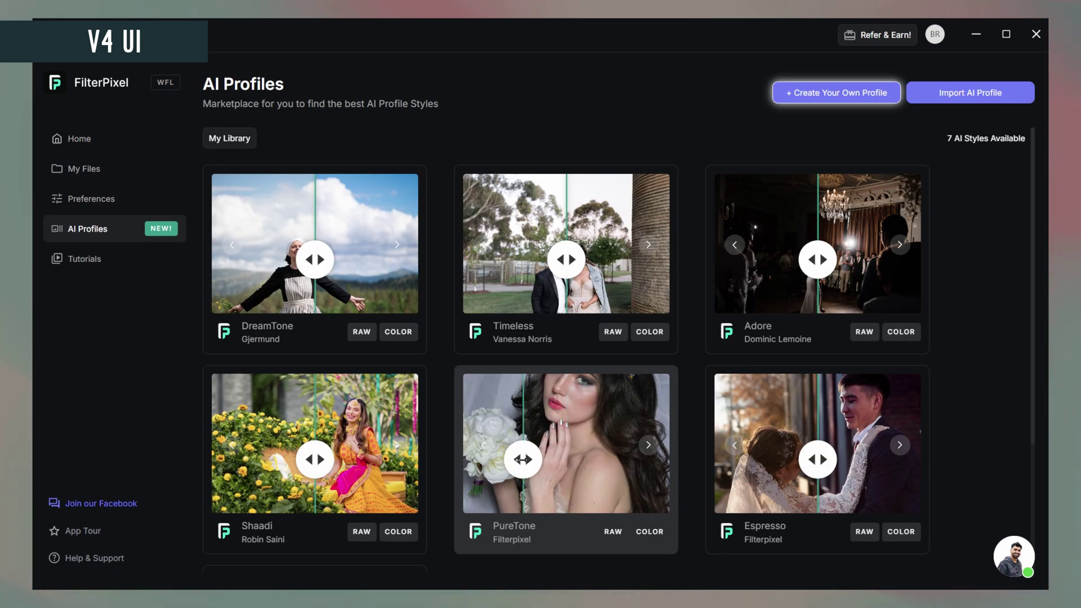
left_click(89, 210)
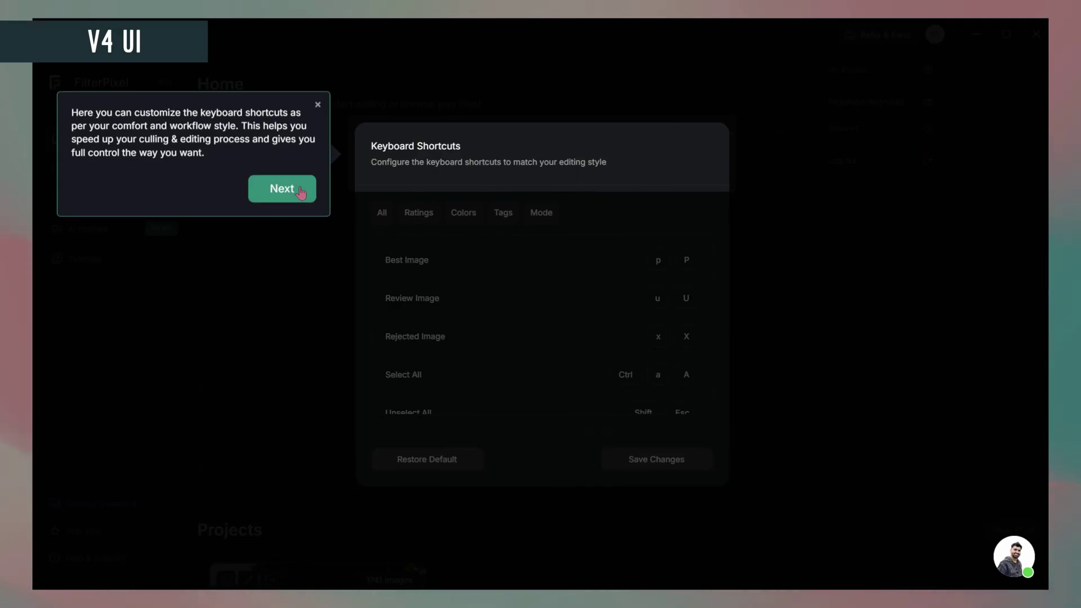
- Finish the shortcuts tour and scroll through the Keyboard Shortcuts list
left_click(300, 192)
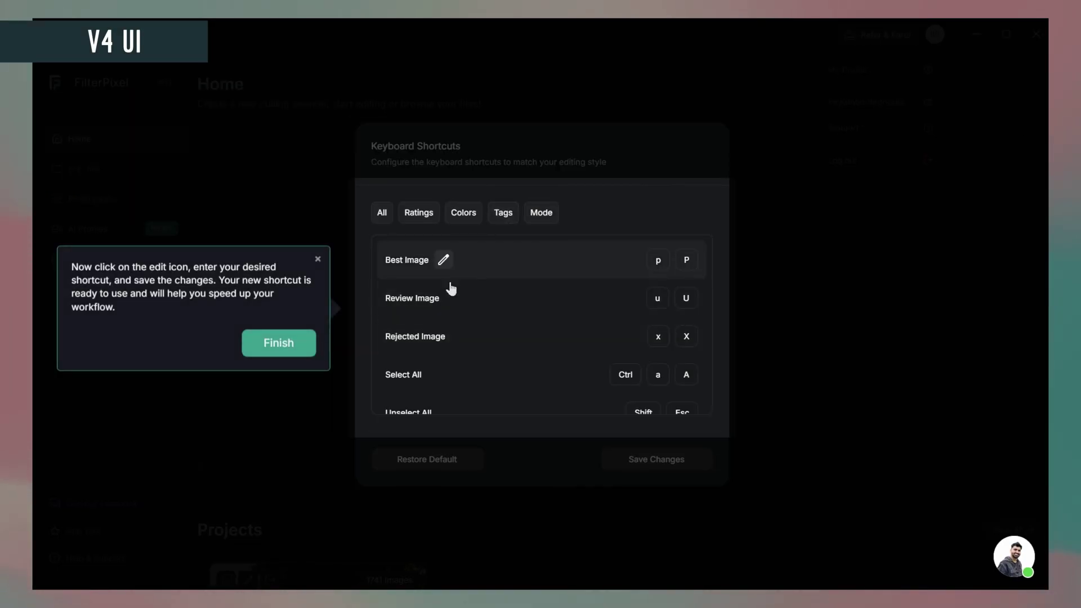
left_click(288, 353)
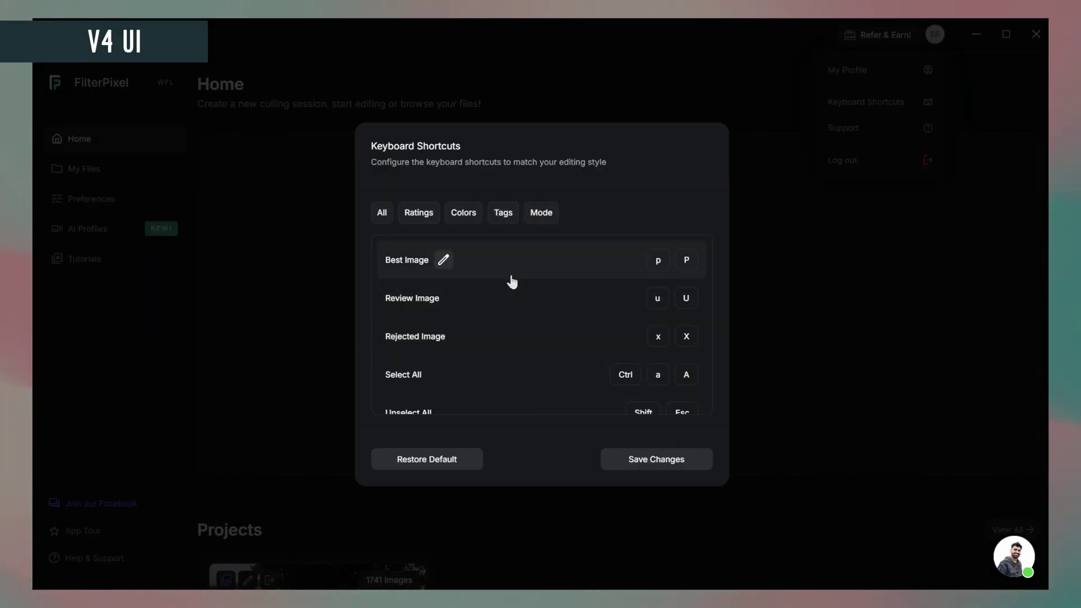
scroll(484, 287, "down", 6)
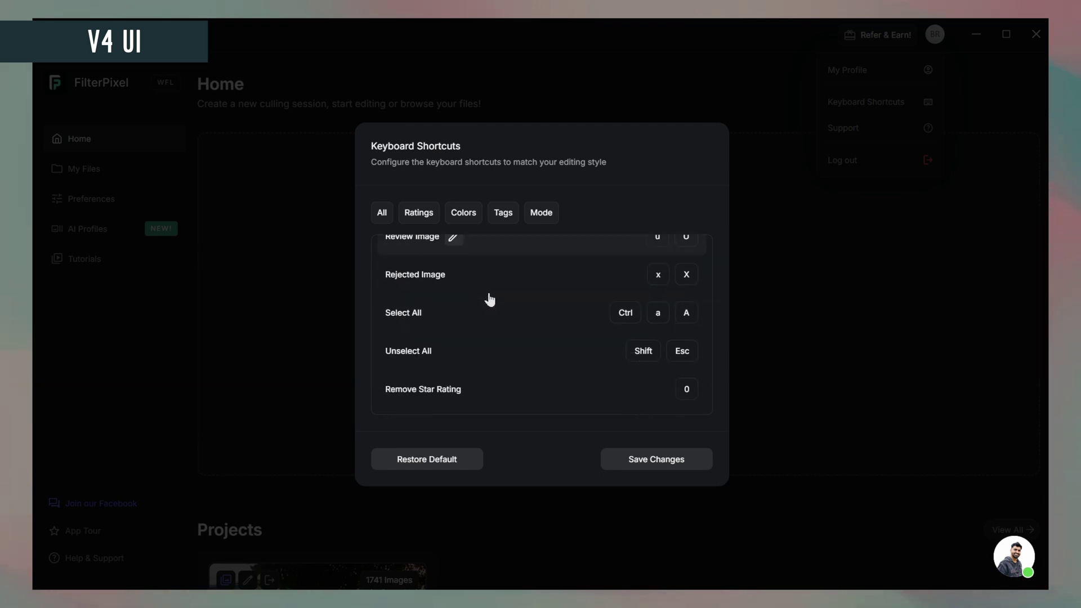
scroll(489, 338, "down", 10)
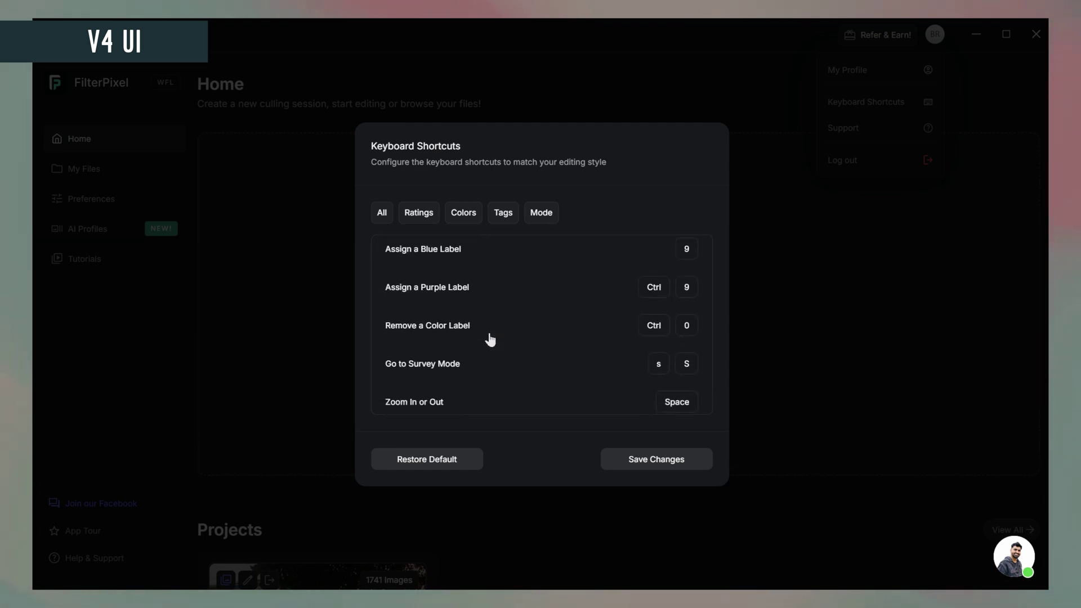
scroll(489, 341, "down", 3)
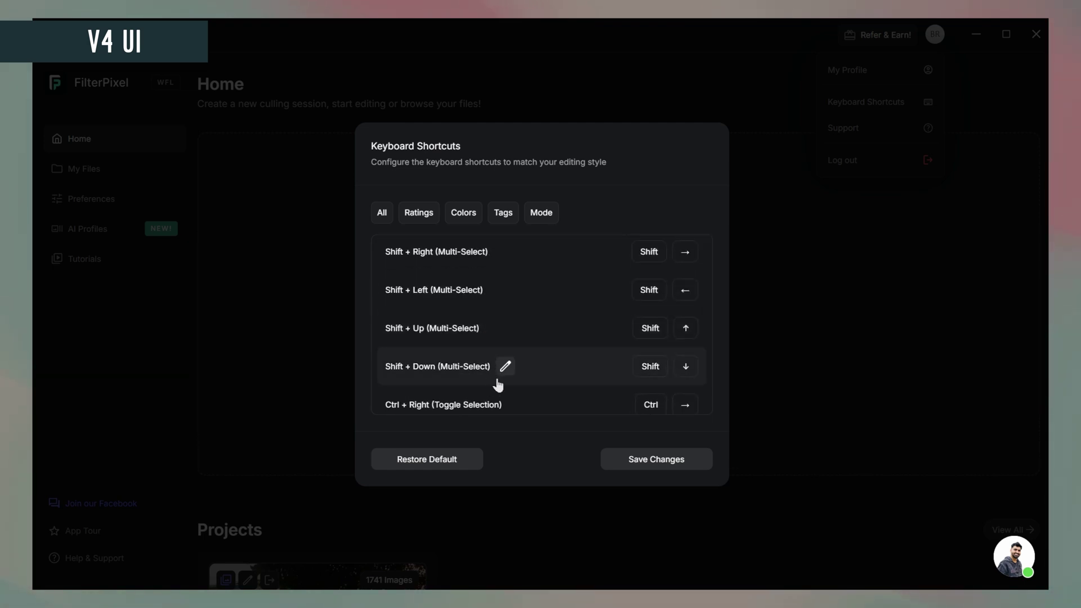
scroll(505, 331, "up", 15)
scroll(501, 306, "up", 1)
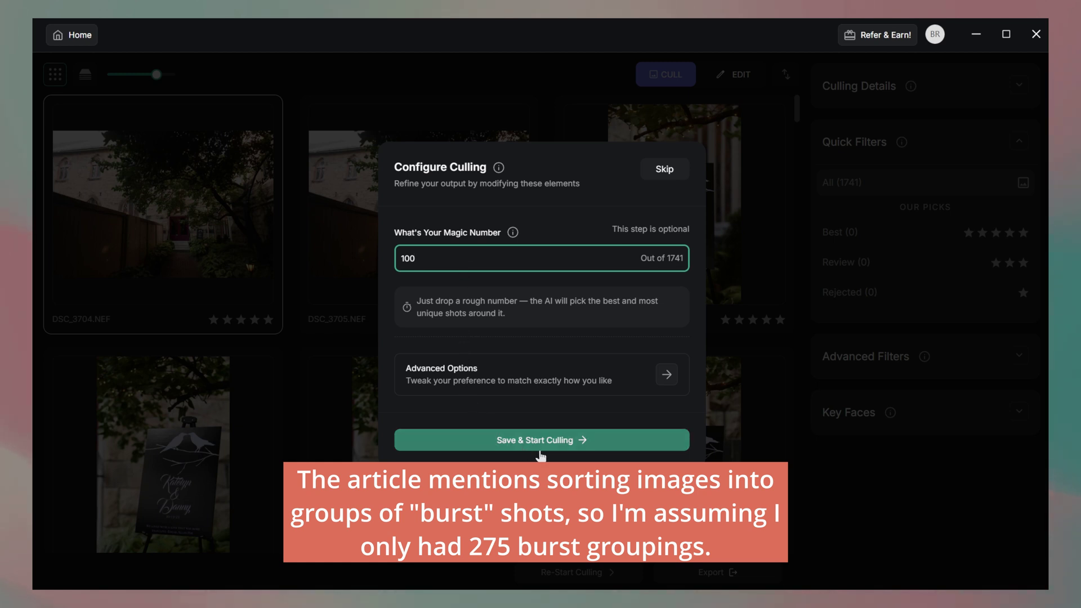
- Start culling the Wedding project's 1741 photos with a Magic Number of 100
left_click(539, 450)
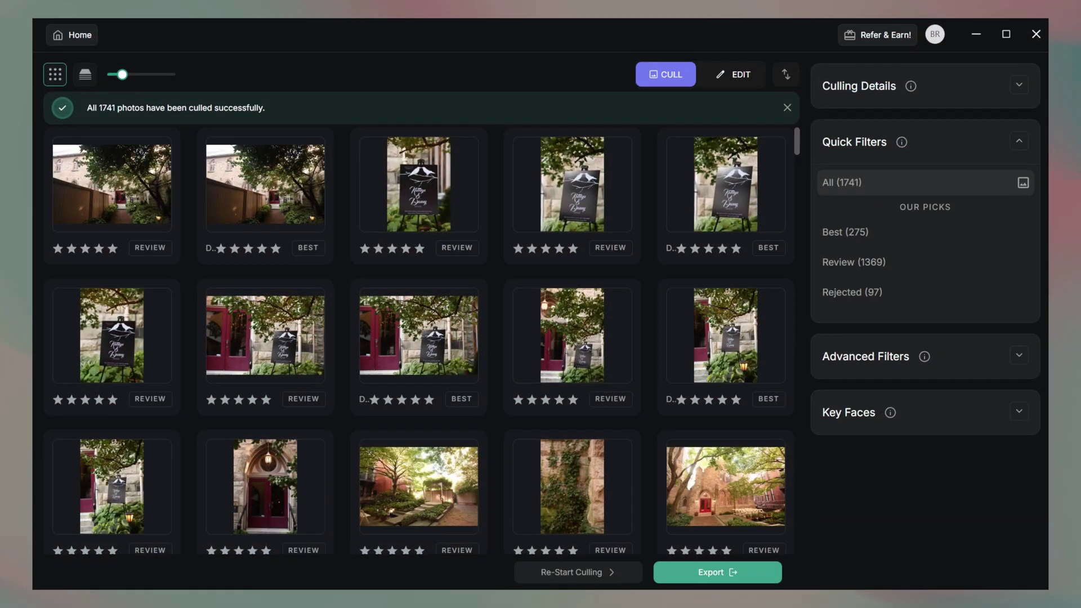
- Re-start culling to reconfigure it with a Magic Number of 1000
left_click(572, 579)
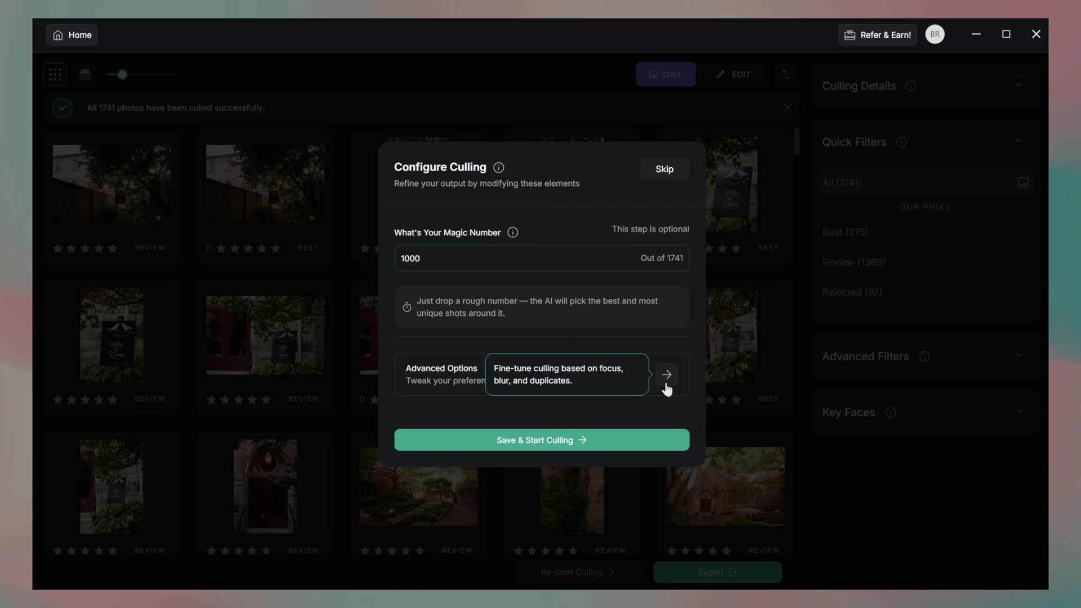
- View the Duplicate, Blinks and Focus advanced sliders and re-cull the 1741 photos
left_click(666, 376)
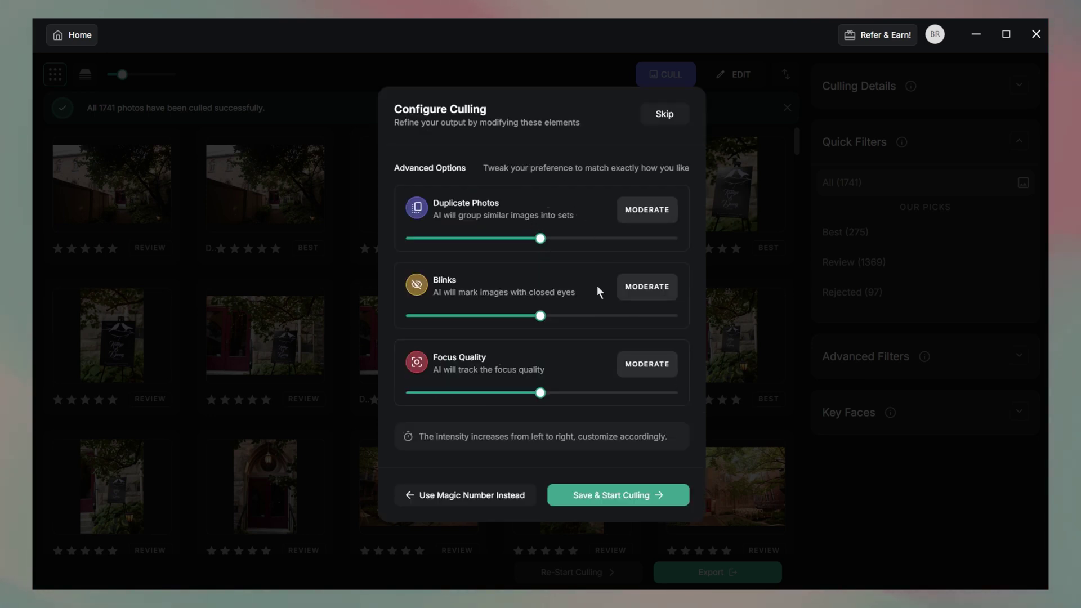
left_click(618, 494)
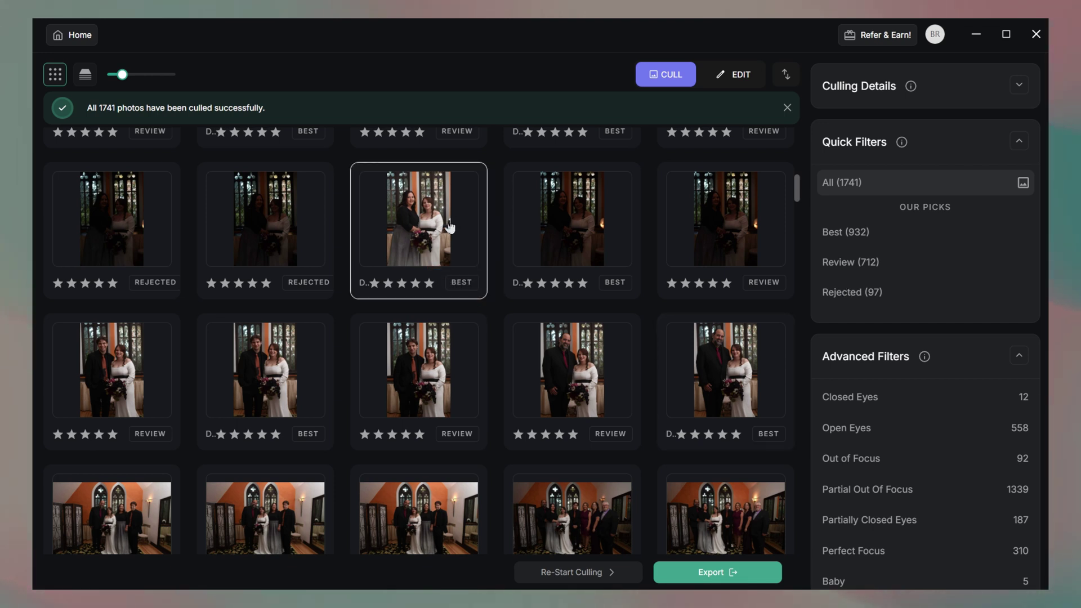
- Filter the grid to the 932 Best photos via Quick Filters
left_click(871, 235)
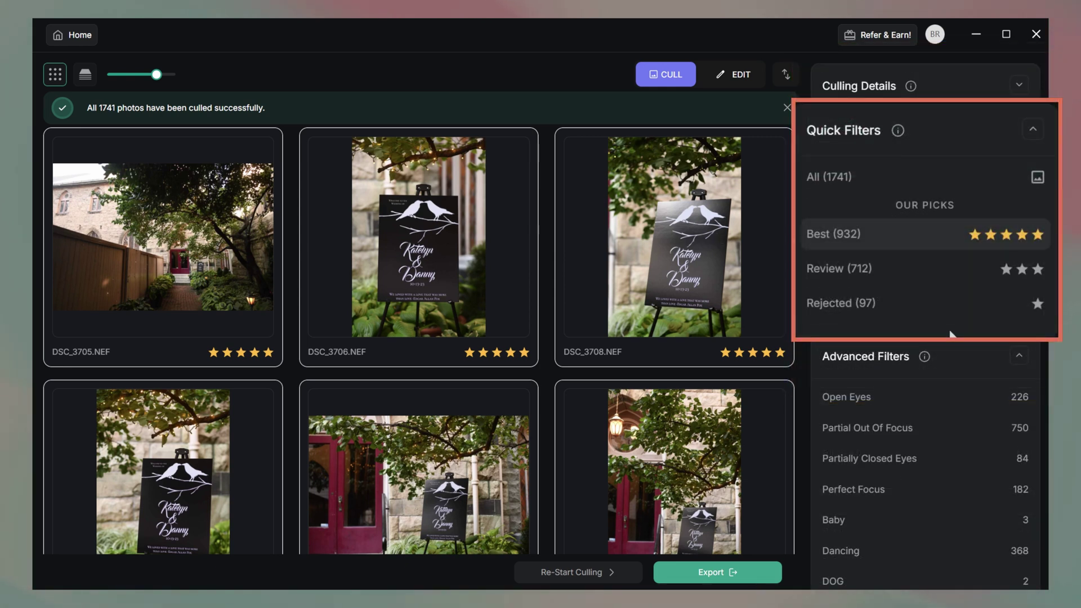
- Check the Best 932, Review 712 and Rejected 97 counts in the Quick Filters panel
scroll(951, 337, "down", 5)
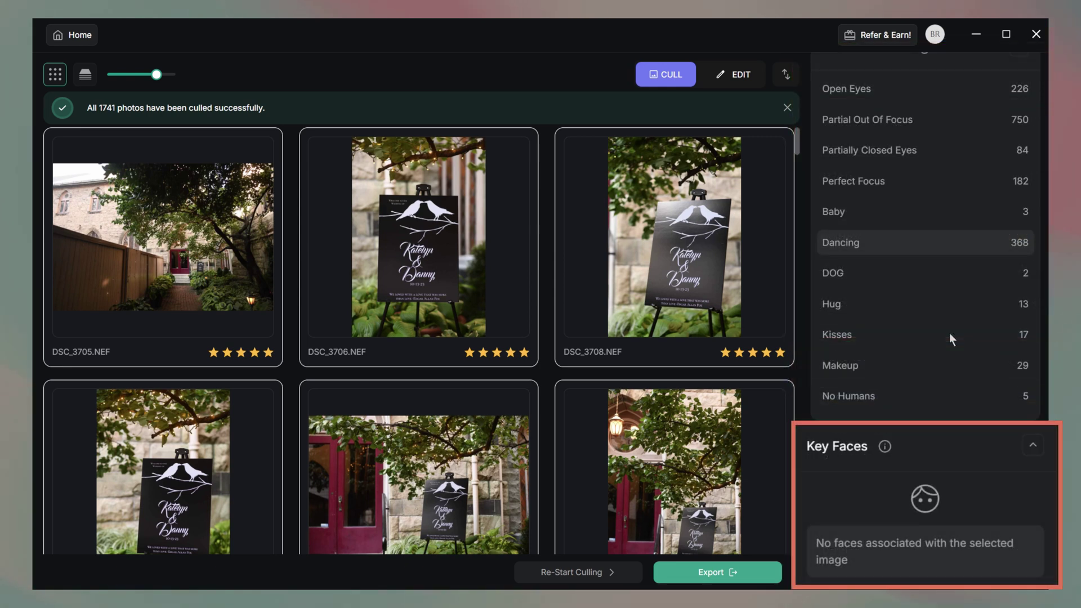
scroll(951, 339, "up", 2)
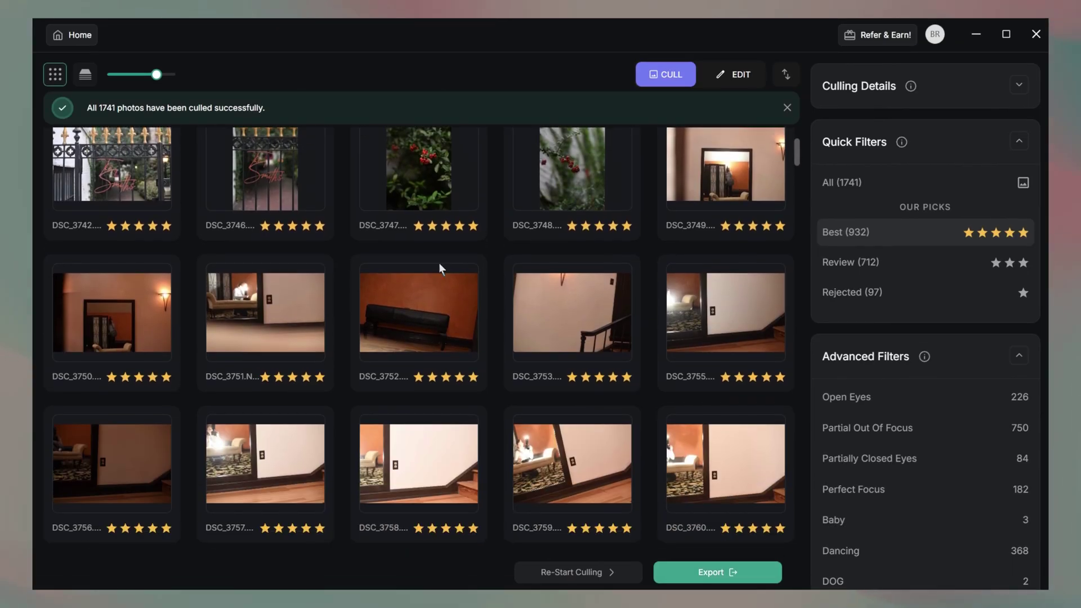
- Fast-review the 932 best scenes and open the stacked ring scene DSC_3802.NEF
left_click(90, 73)
scroll(107, 315, "down", 10)
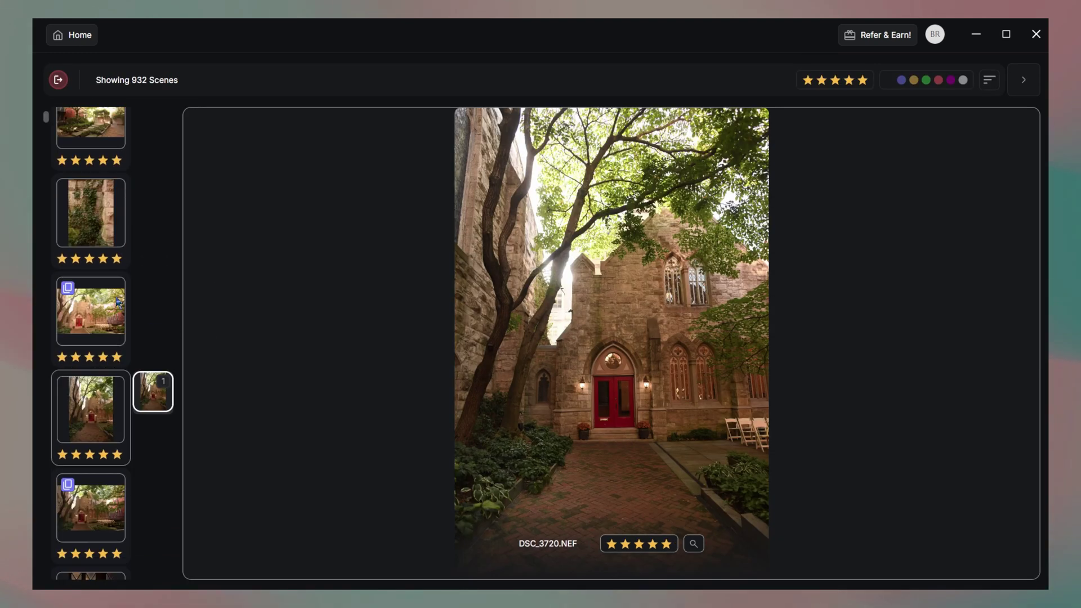
scroll(116, 301, "down", 20)
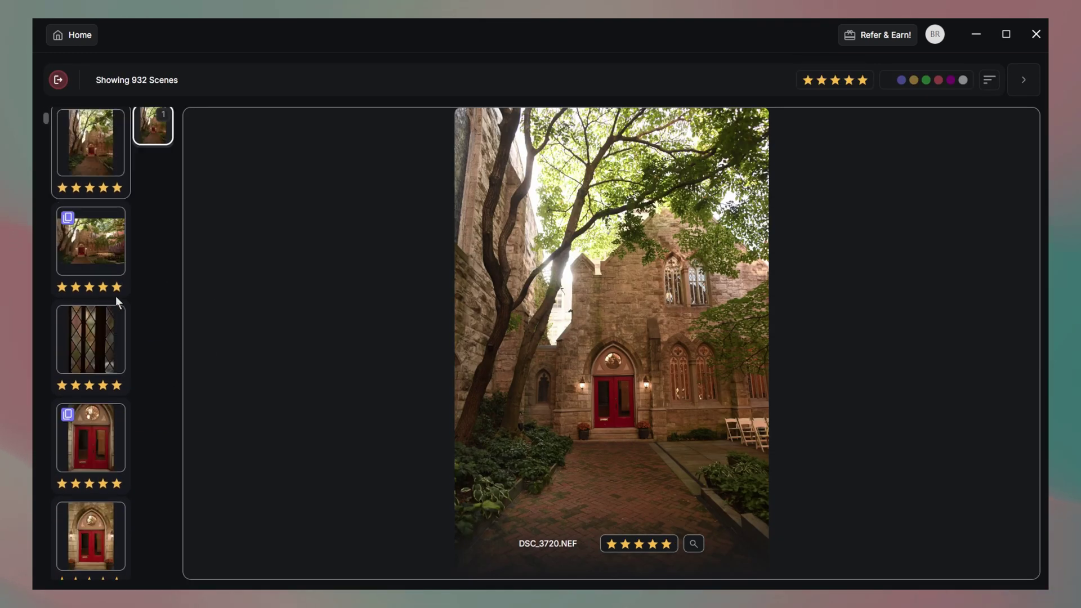
scroll(117, 302, "down", 20)
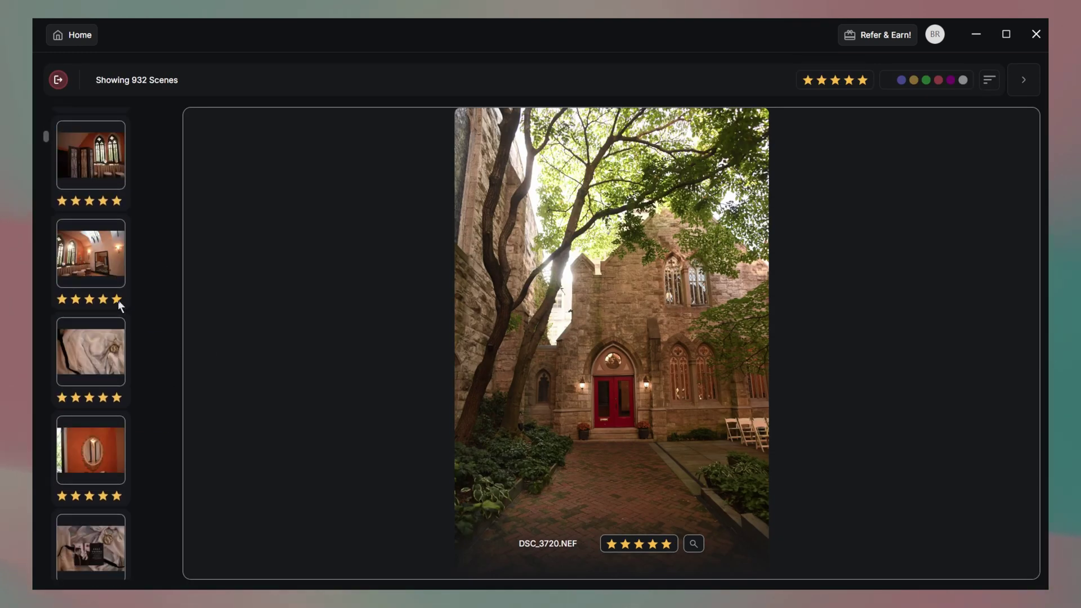
scroll(117, 304, "down", 15)
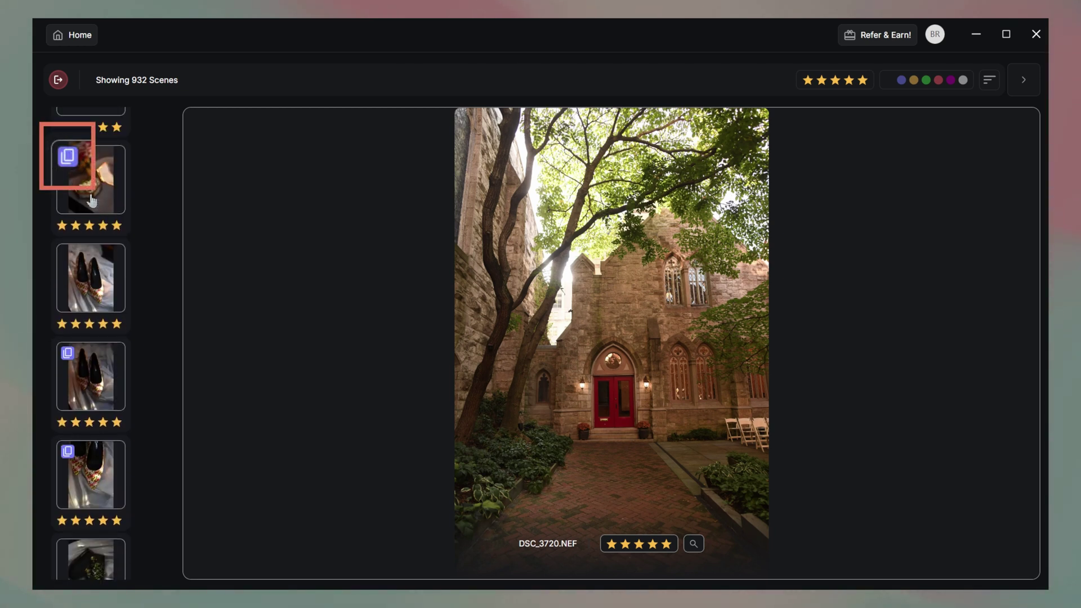
left_click(92, 200)
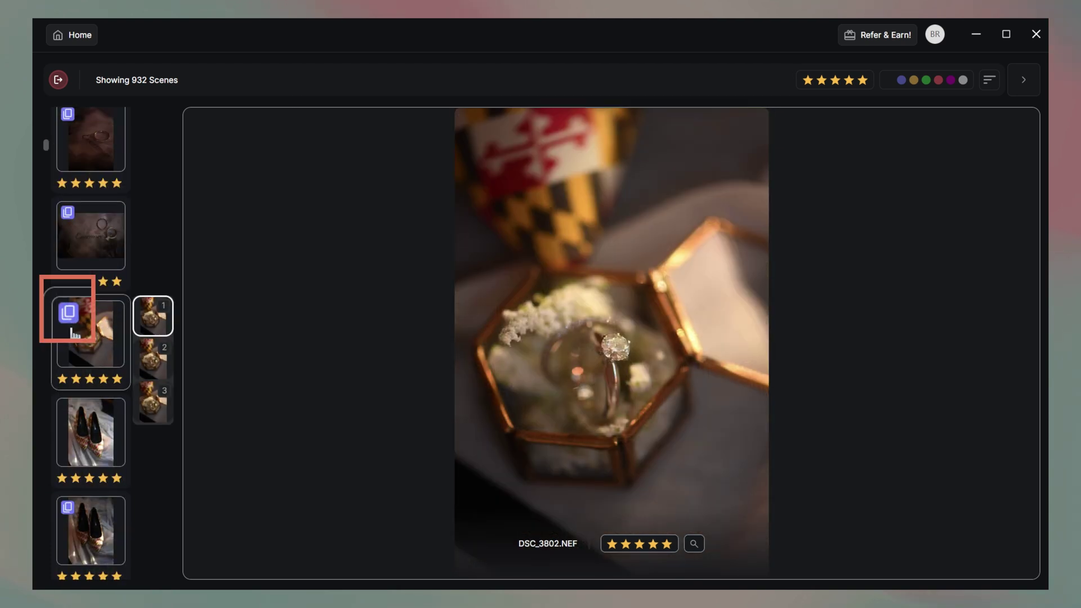
- Compare DSC_3802, DSC_3800 and DSC_3801 in Survey Mode, zoomed and panned onto the diamond
left_click(71, 314)
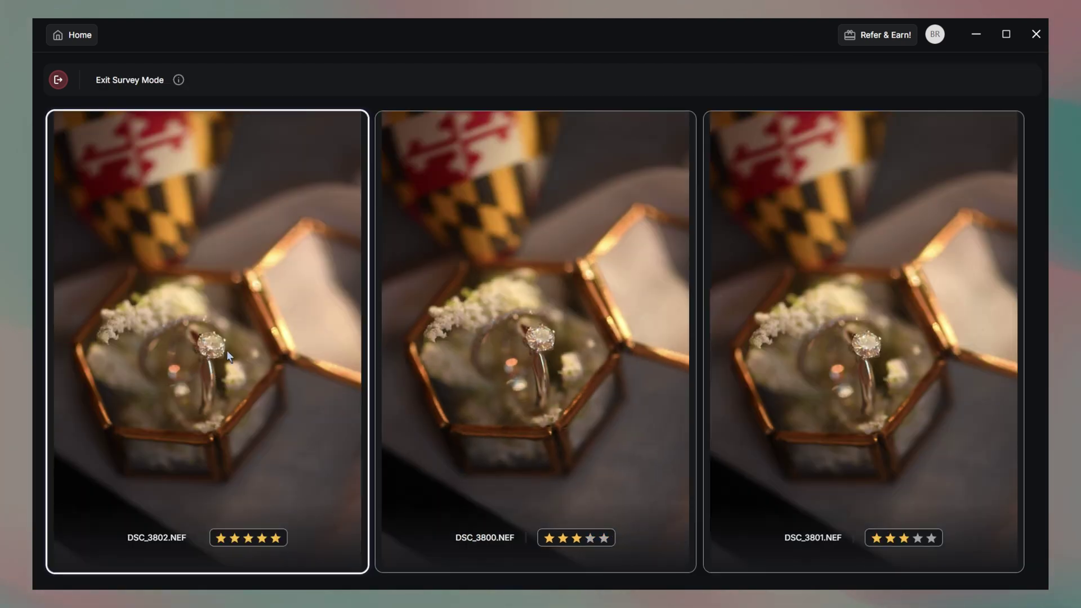
scroll(218, 360, "up", 3)
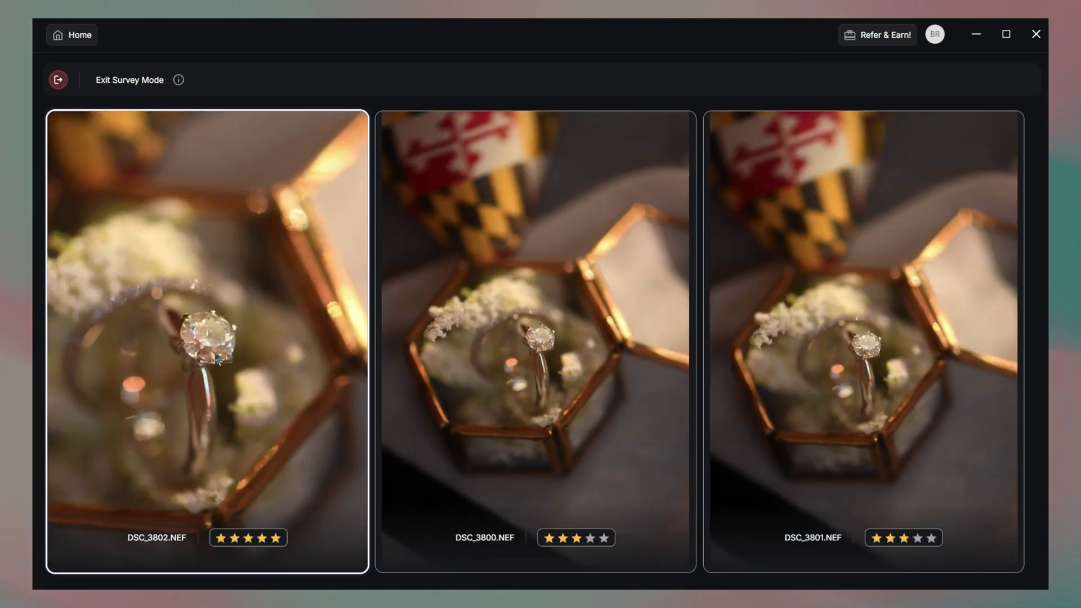
scroll(218, 360, "up", 3)
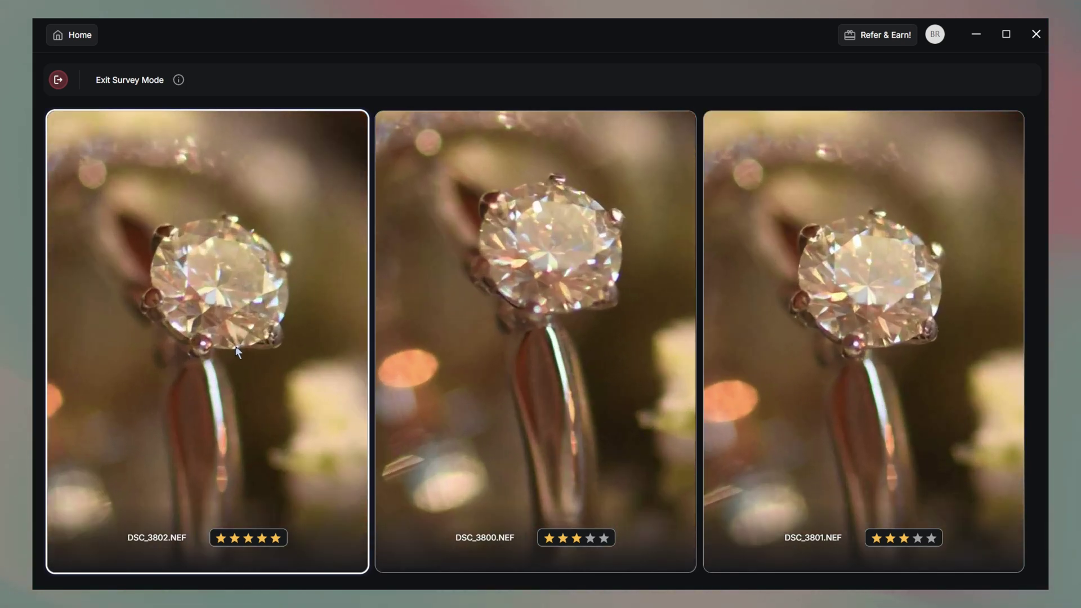
left_click_drag(236, 352, 227, 379)
mouse_move(544, 336)
left_mouse_down()
mouse_move(547, 367)
mouse_move(532, 346)
left_mouse_up()
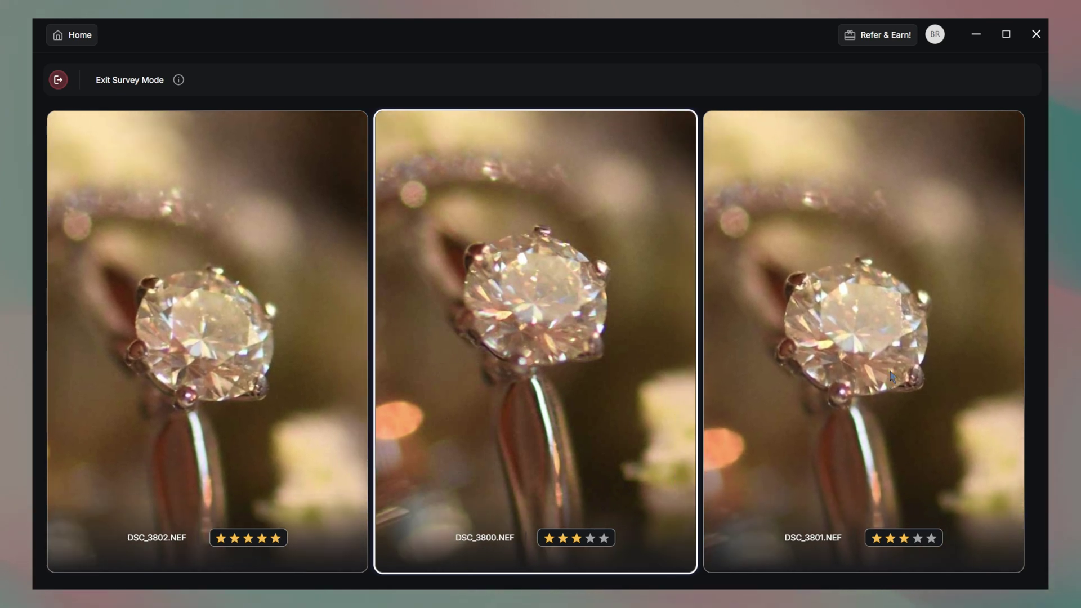
left_click_drag(906, 394, 882, 389)
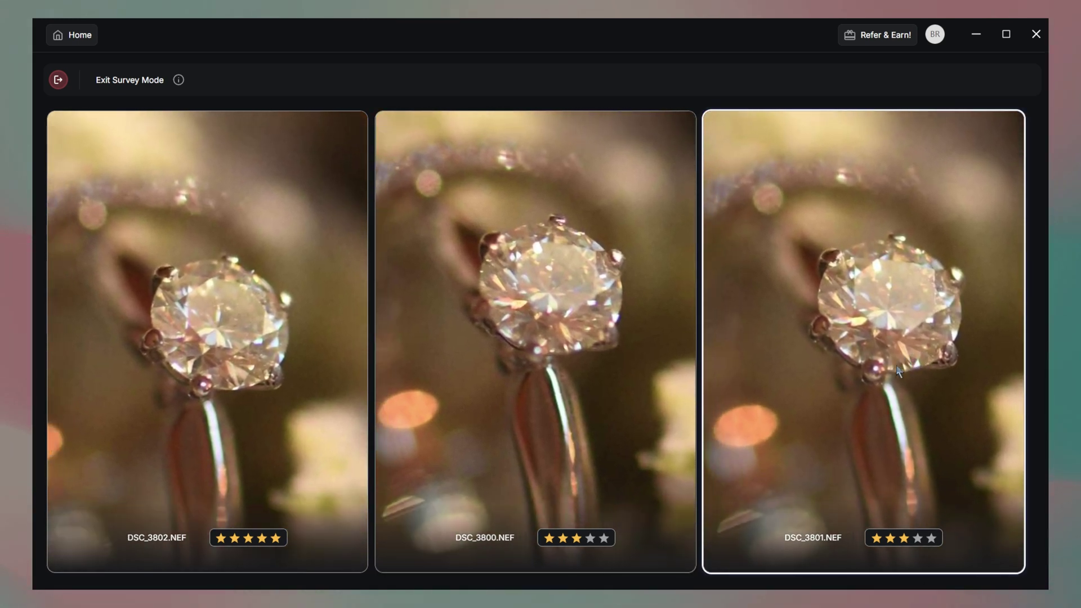
left_click_drag(577, 355, 566, 380)
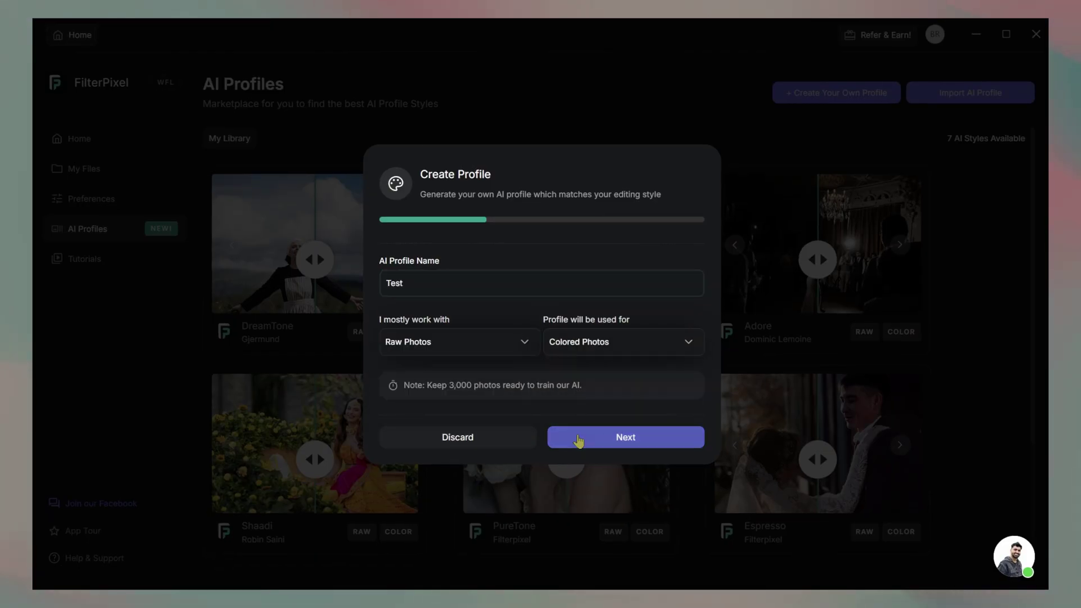
- Set the Test profile for Colored Photos and continue to the next creation step
left_click(625, 437)
left_click(622, 488)
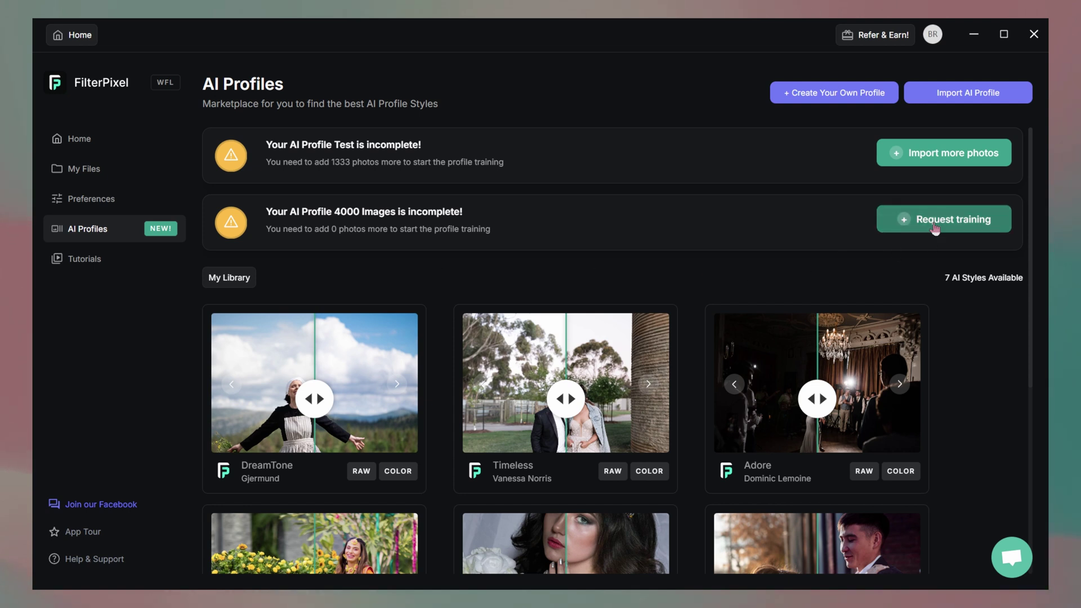
- Request training for the 4000 Images profile
left_click(935, 228)
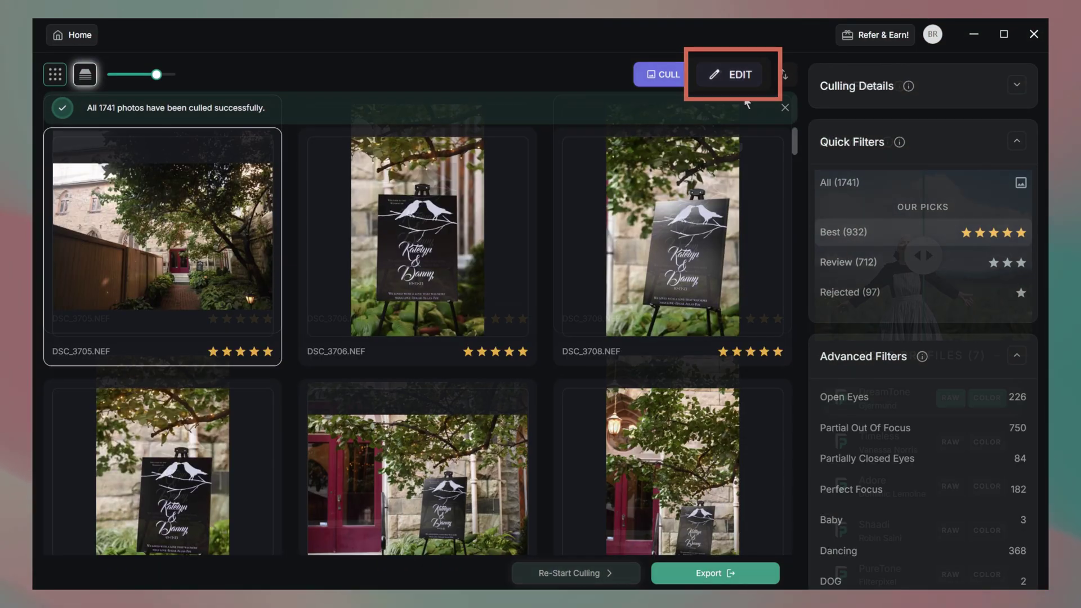
- Edit the best photos with the Timeless profile, with Straighten and Tone Curve adjustments on
left_click(734, 76)
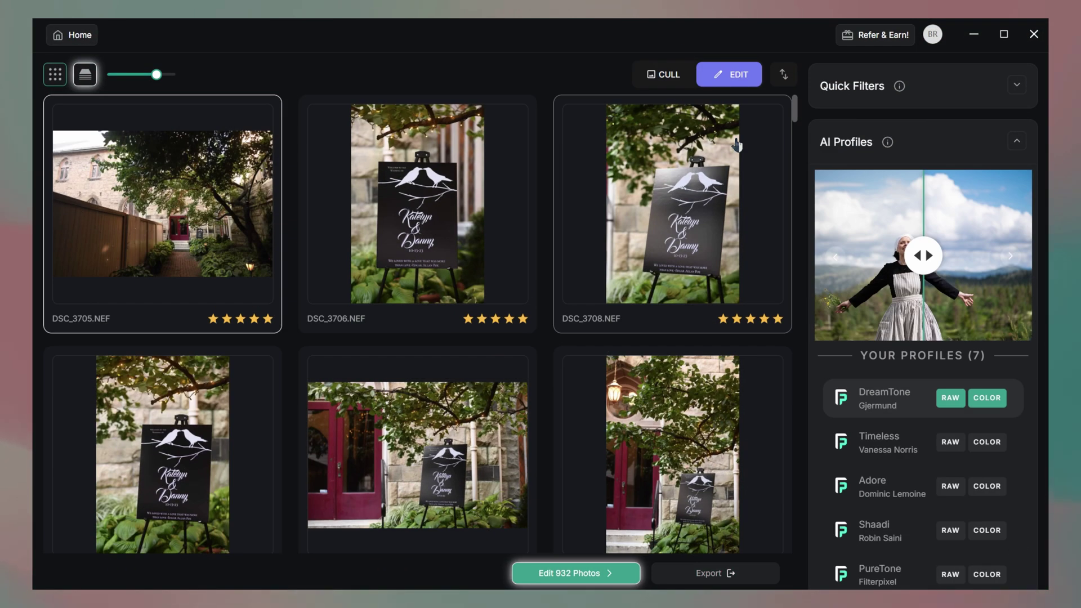
left_click(921, 441)
scroll(921, 368, "down", 3)
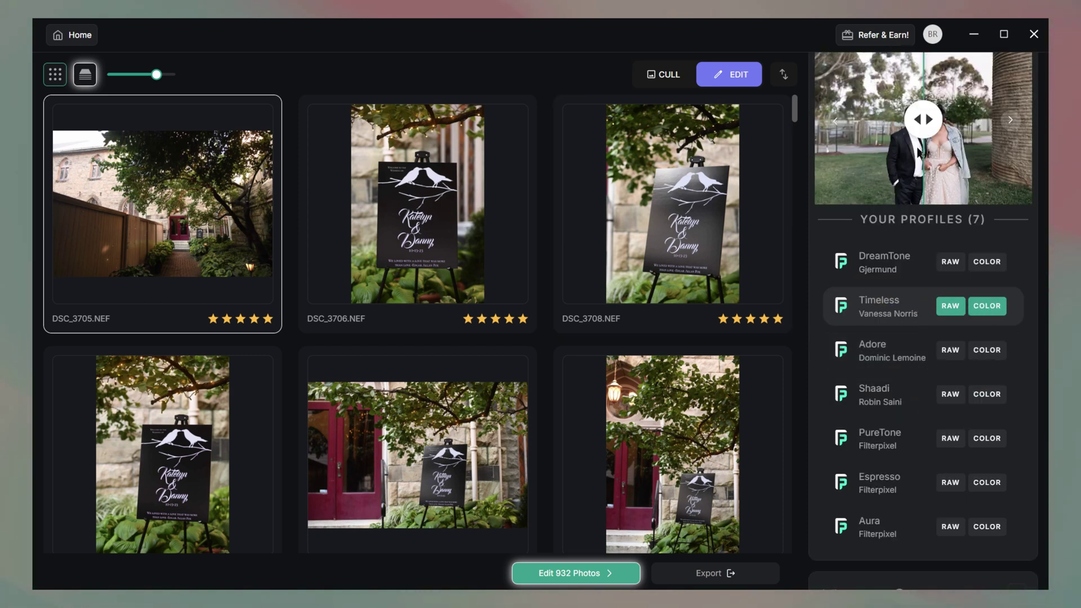
scroll(919, 151, "down", 3)
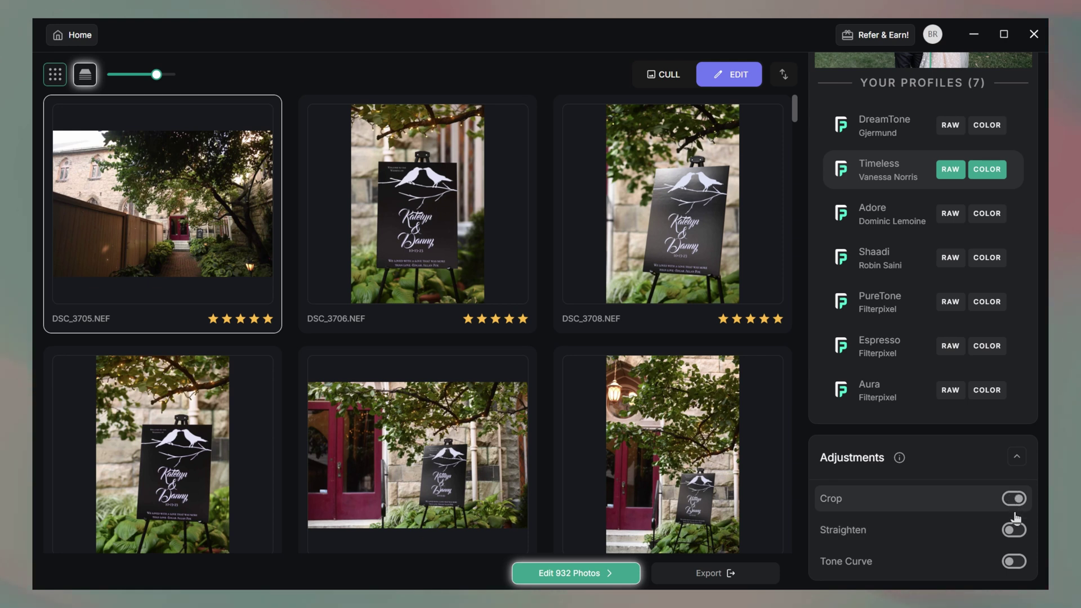
left_click(1012, 535)
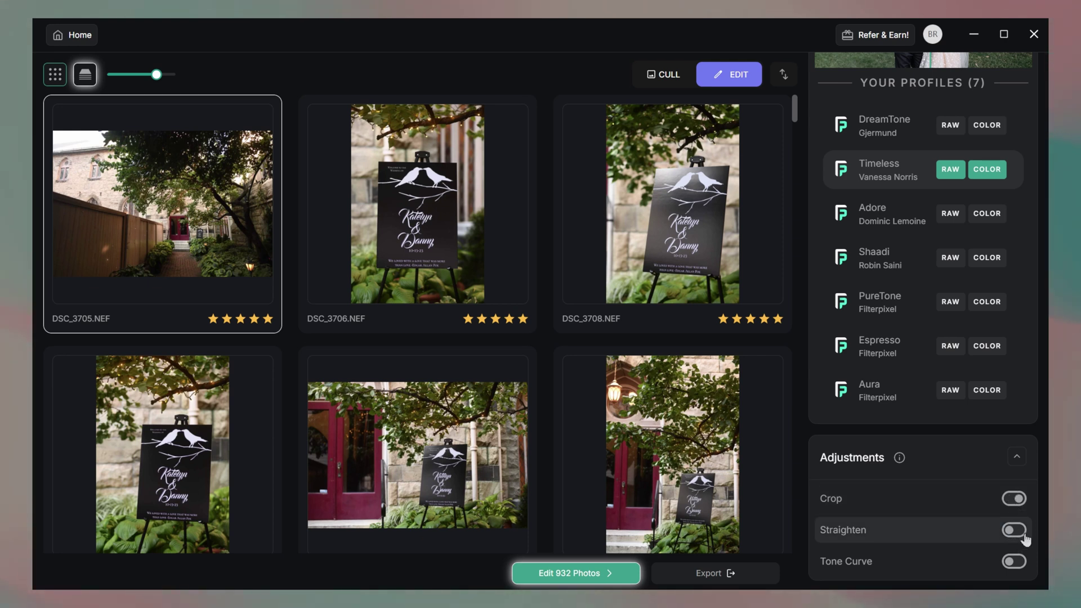
left_click(1014, 561)
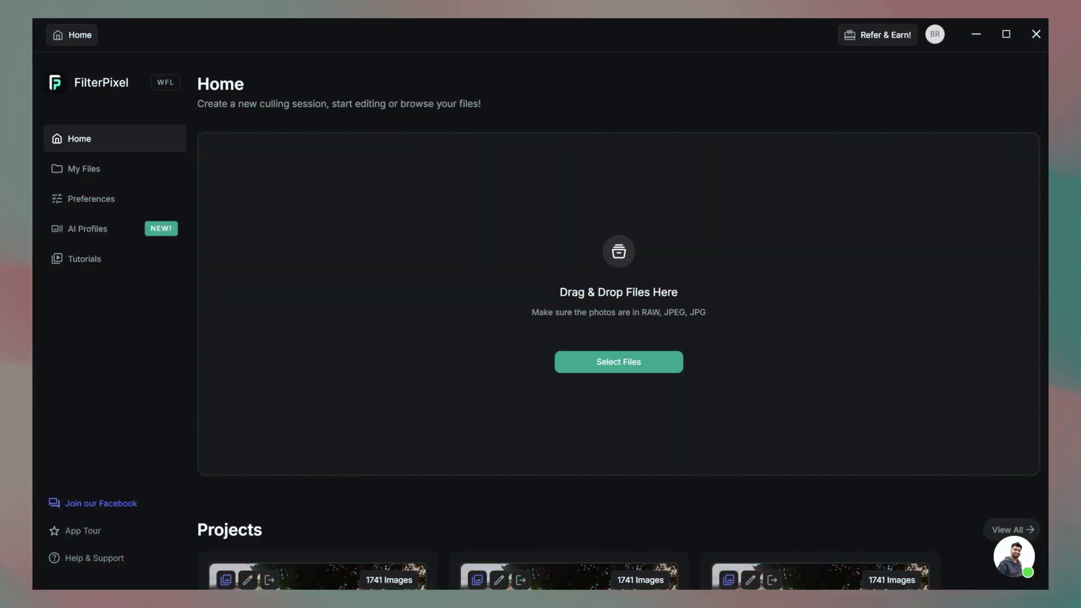
- Scroll the Home page to the Projects list showing the three 1741-image Wedding projects
scroll(619, 338, "down", 1)
scroll(619, 338, "down", 8)
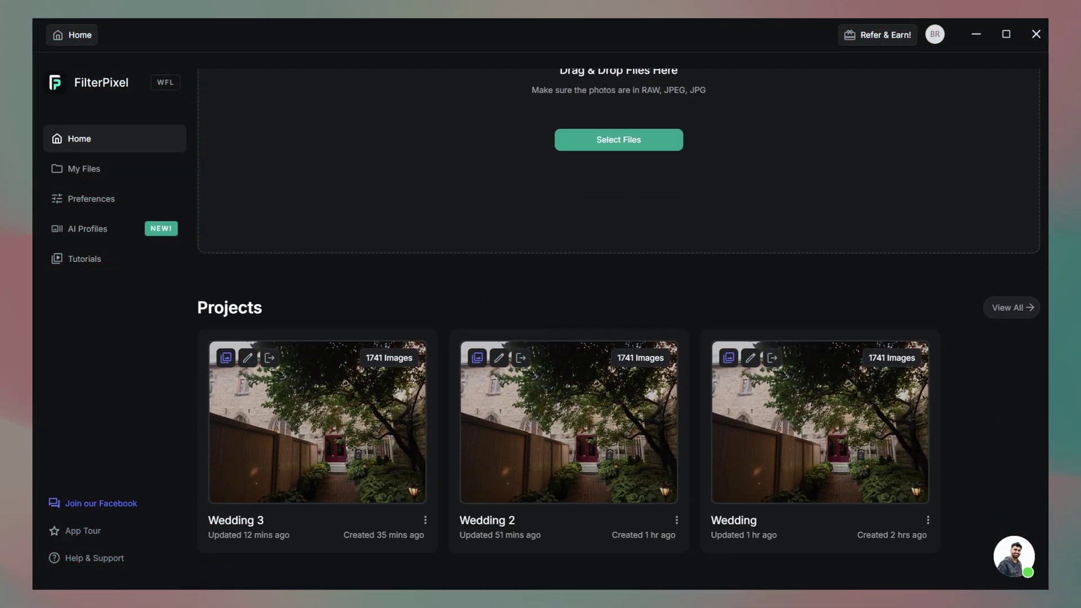
scroll(619, 327, "up", 1)
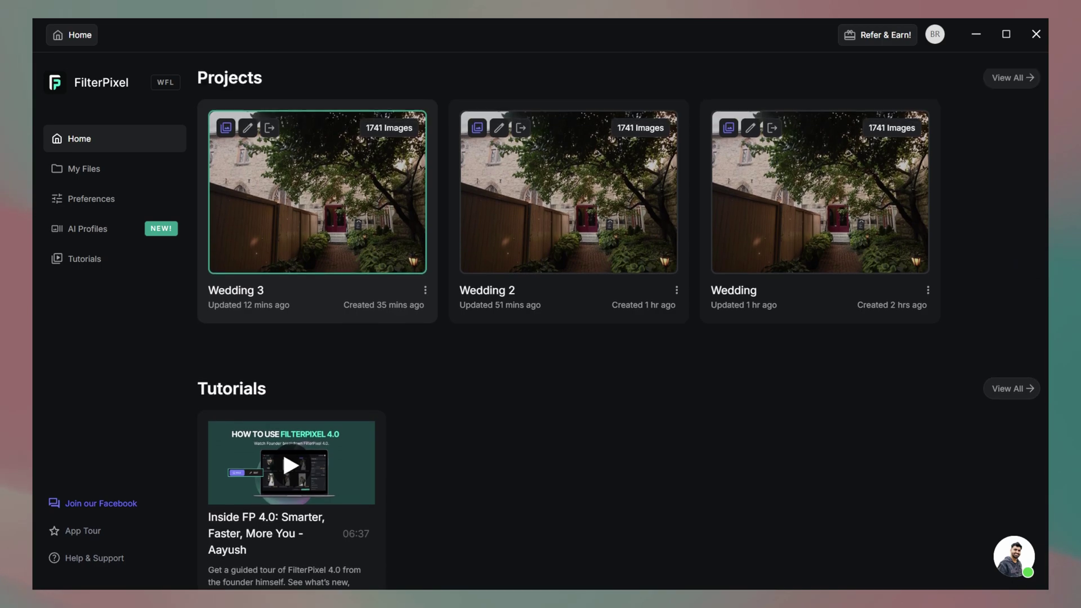